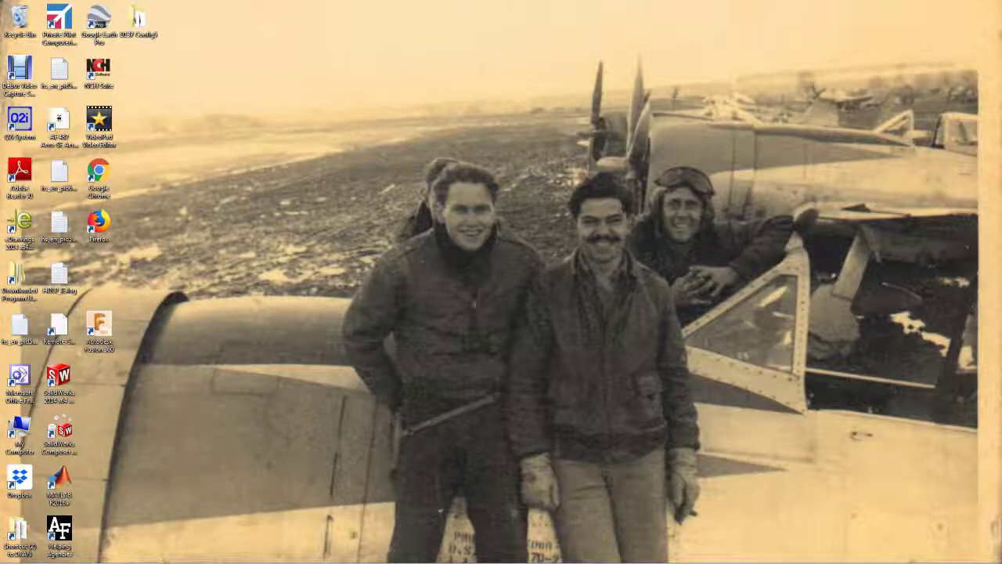
# - Browse to K:\DF\DFAN\AE481\1_Jet_CAD_Automation\JET_Automation in File Explorer
pyautogui.moveTo(167, 561)
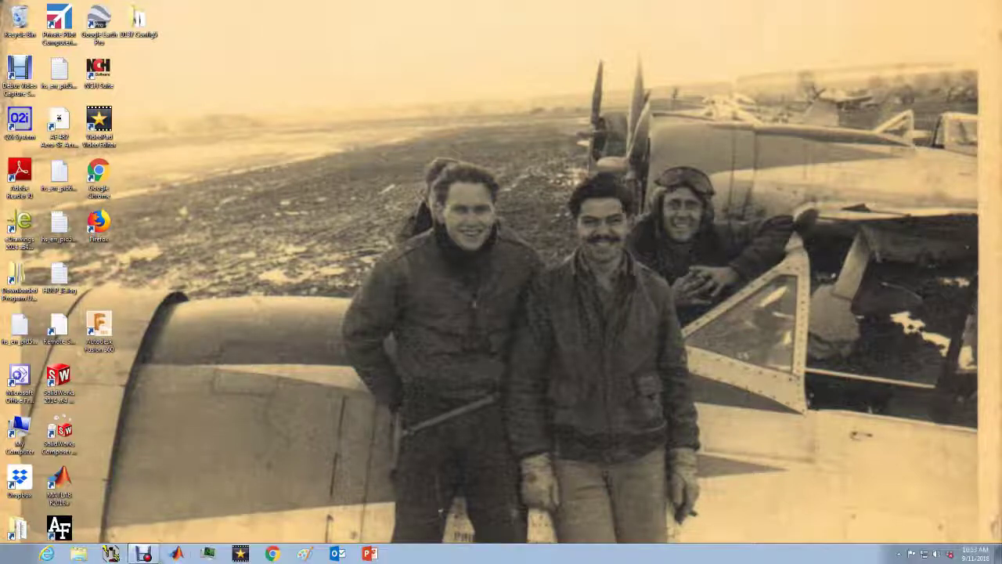
pyautogui.click(79, 555)
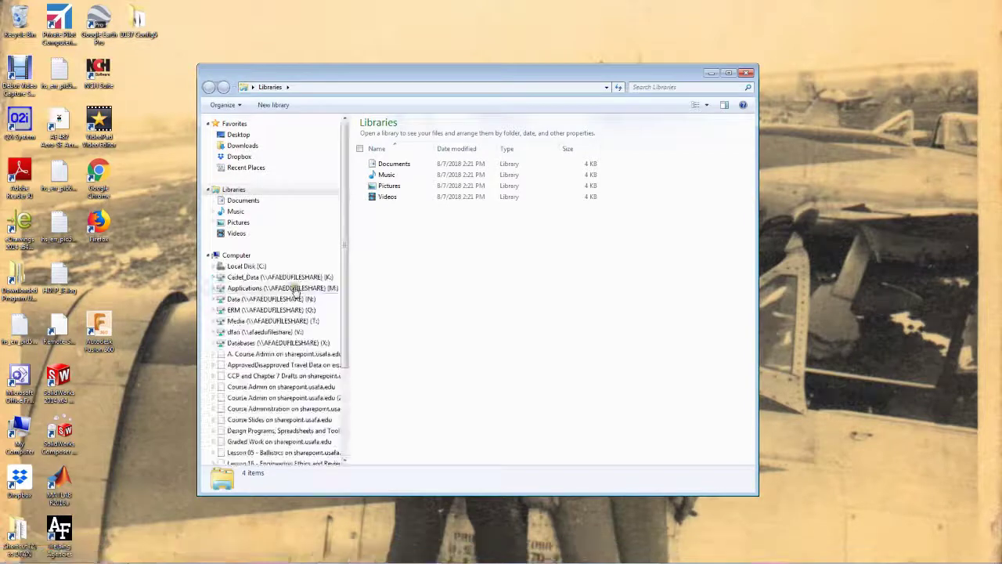
pyautogui.click(274, 279)
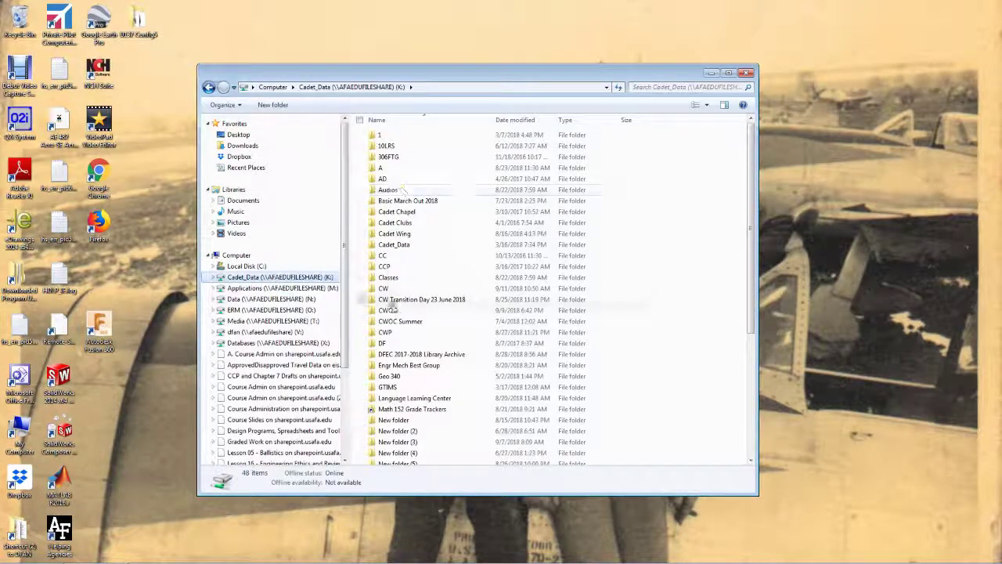
pyautogui.doubleClick(382, 344)
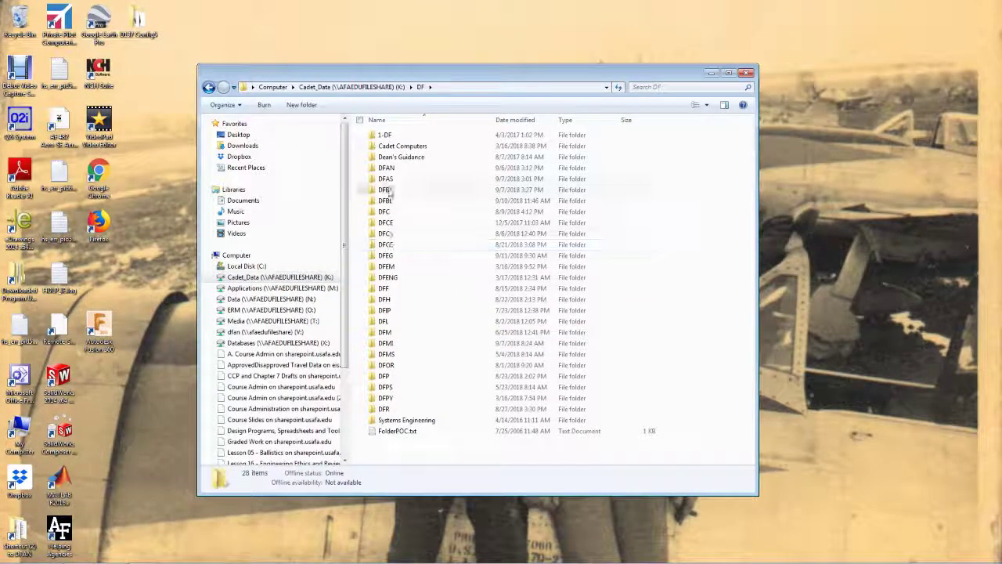
pyautogui.doubleClick(389, 169)
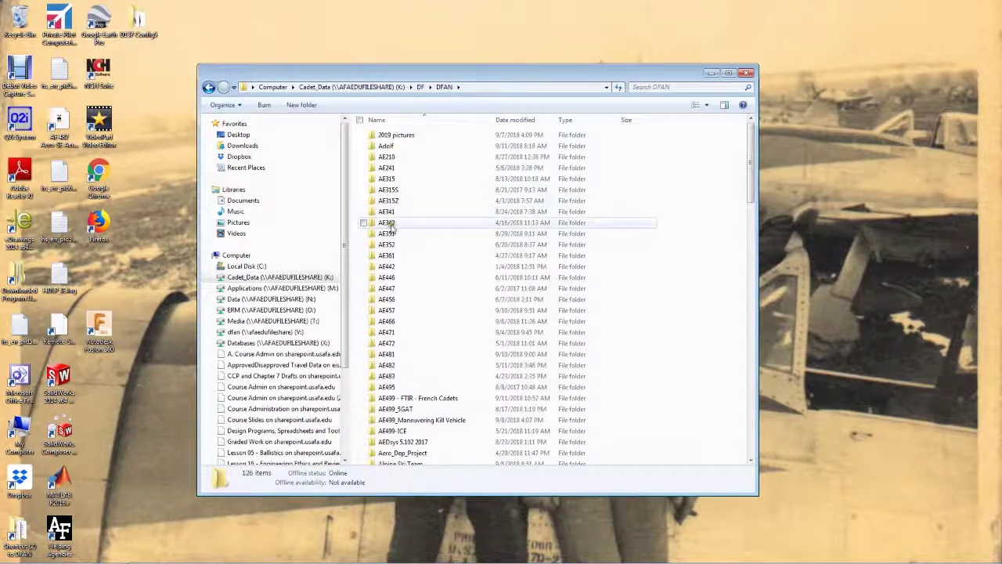
pyautogui.doubleClick(396, 354)
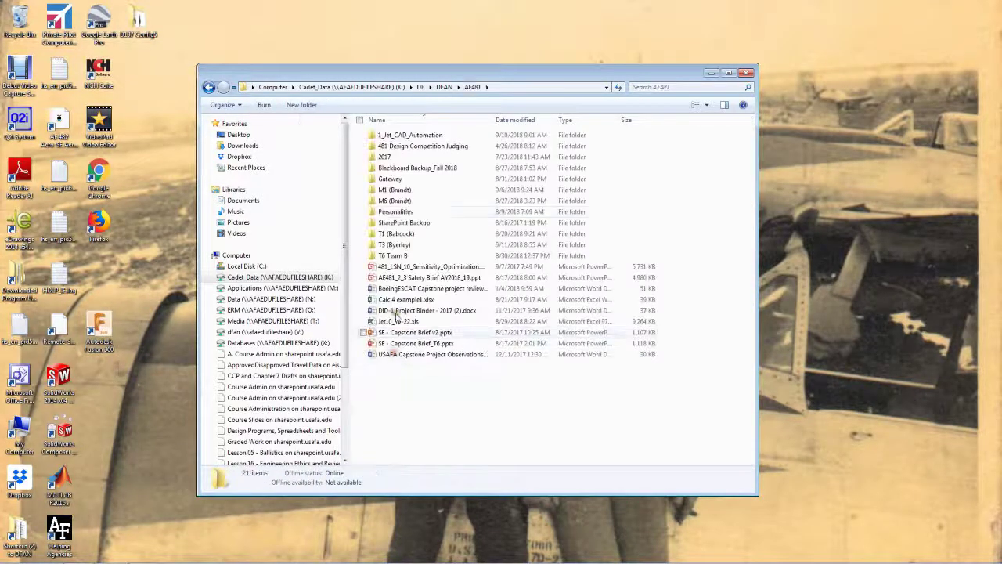
pyautogui.doubleClick(404, 137)
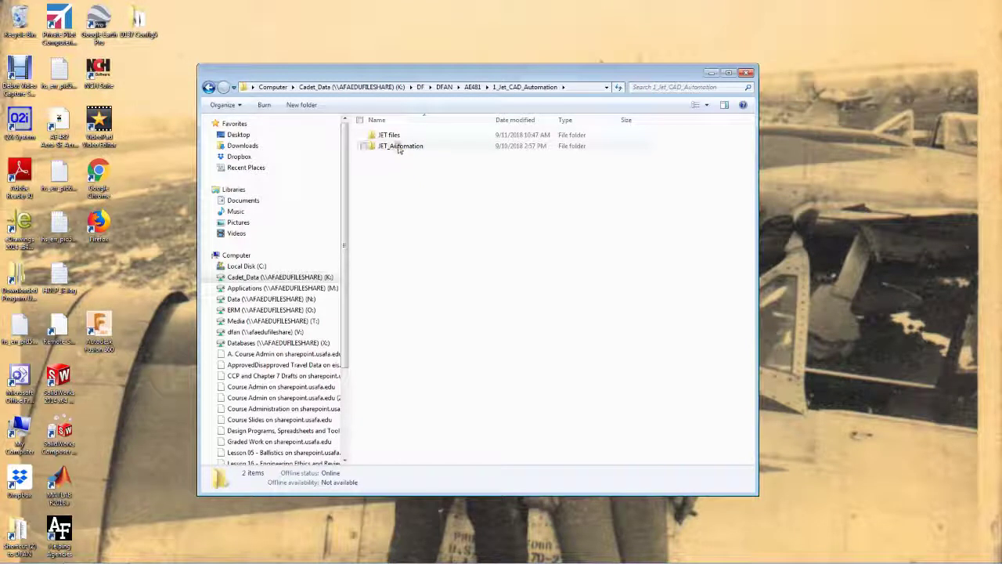
pyautogui.doubleClick(400, 152)
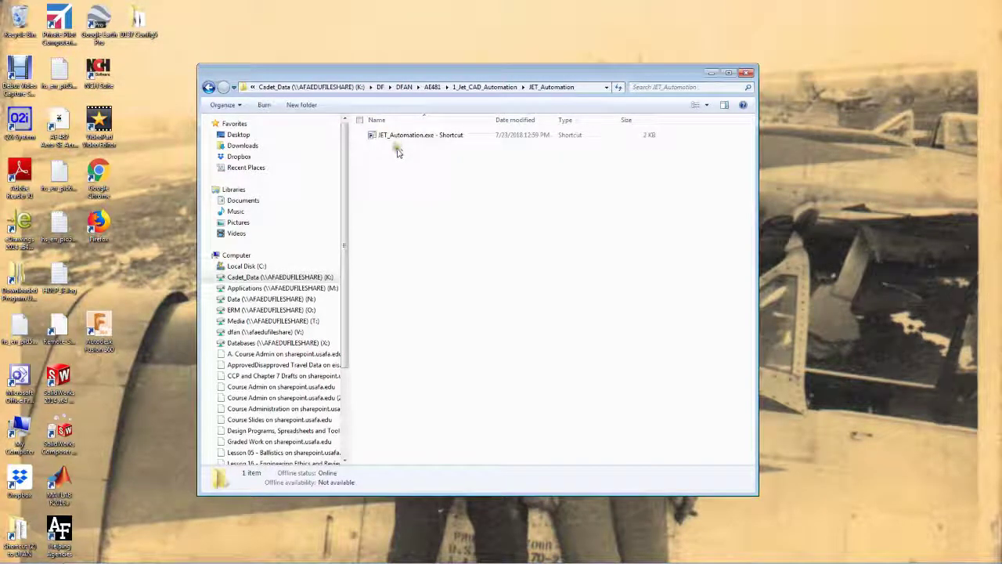
# - Place the JET_Automation.exe shortcut on the desktop and close Explorer
pyautogui.click(398, 137)
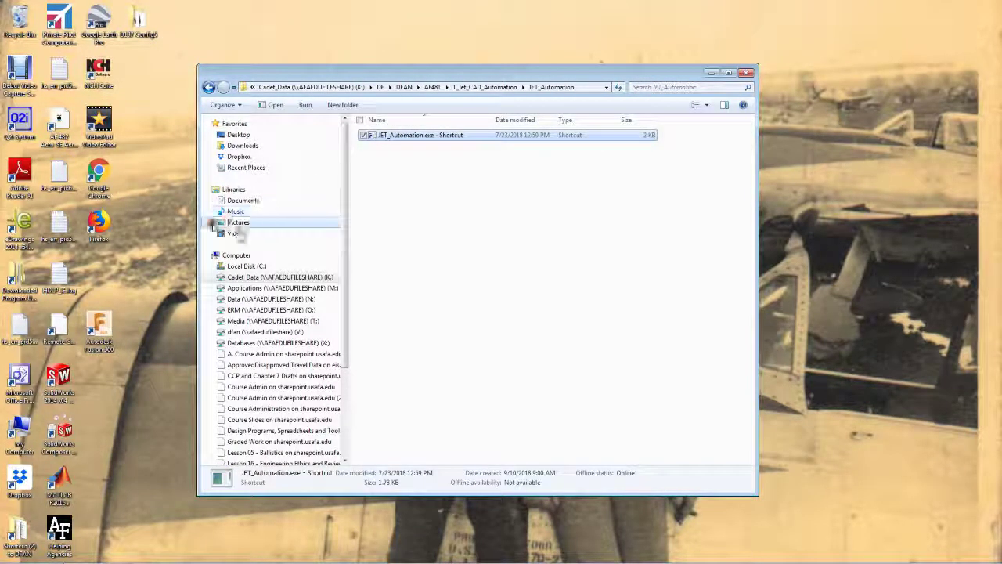
pyautogui.moveTo(100, 286); pyautogui.dragTo(100, 285)
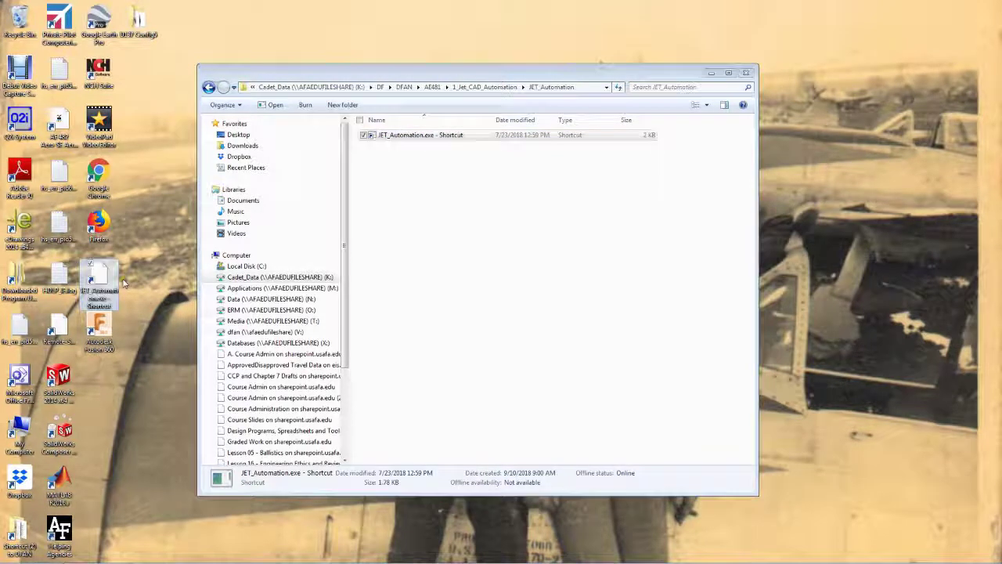
pyautogui.click(748, 73)
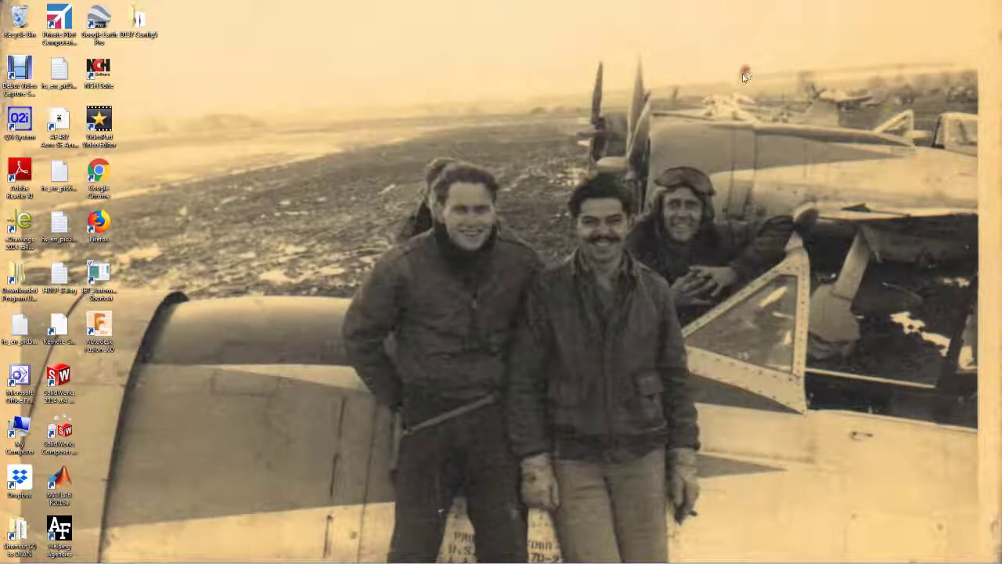
# - Launch JET_Automation from its desktop shortcut, choosing Run at the security warning
pyautogui.doubleClick(99, 274)
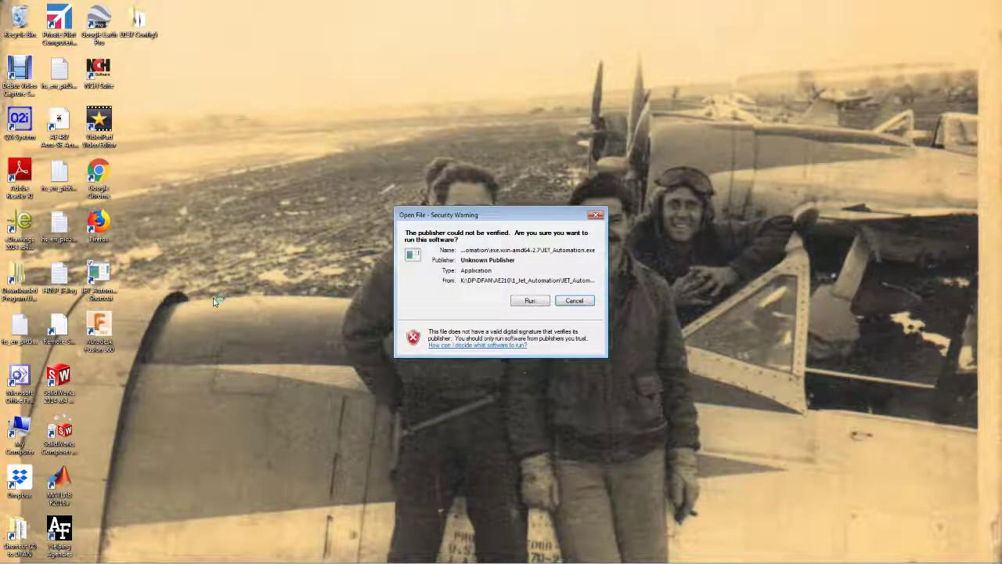
pyautogui.click(530, 300)
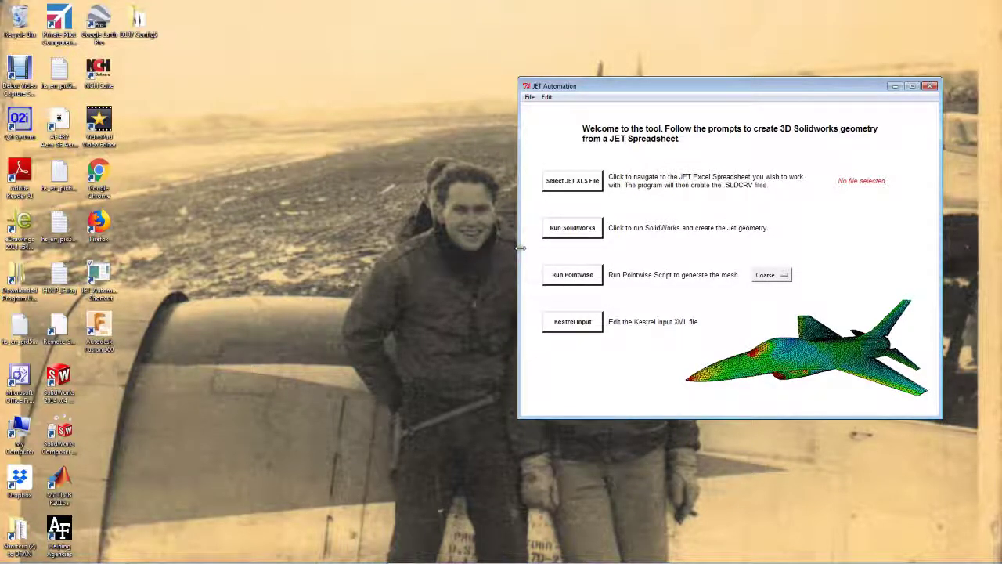
# - Open Jet10_ETSCAT_core.xls from DFAN\AE481\1_Jet_CAD_Automation\JET files as the input file
pyautogui.click(576, 191)
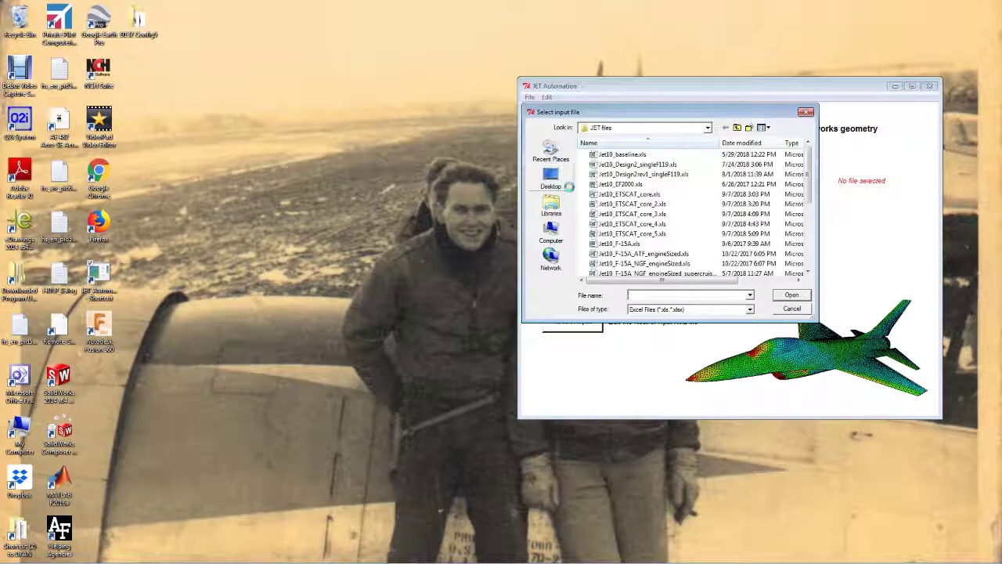
pyautogui.click(708, 128)
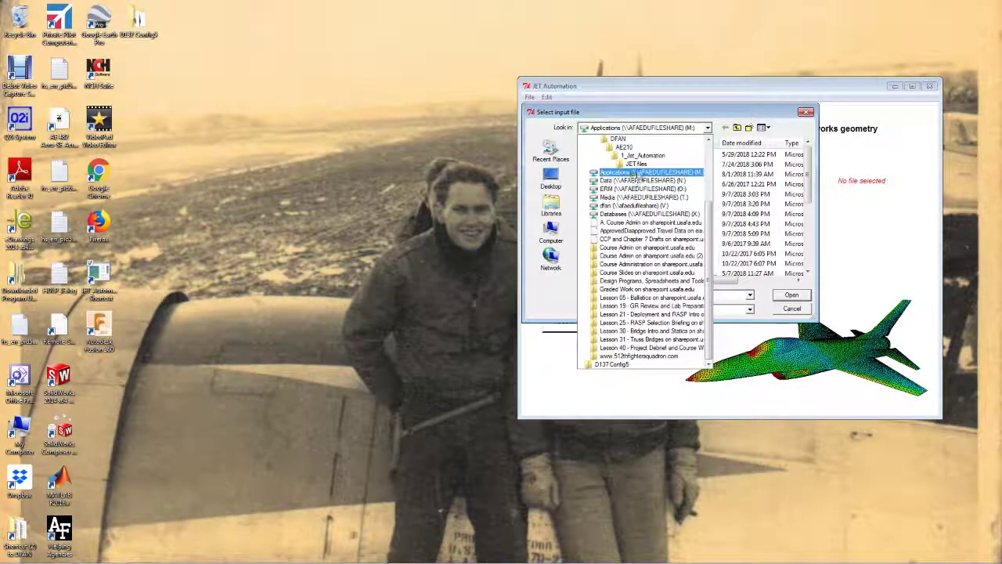
pyautogui.moveTo(709, 216); pyautogui.dragTo(711, 190)
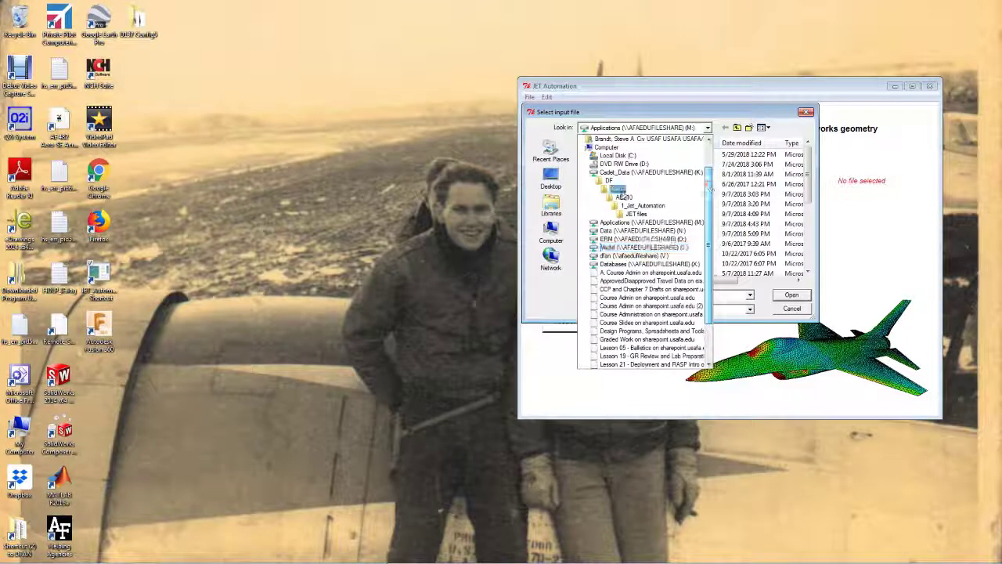
pyautogui.click(618, 190)
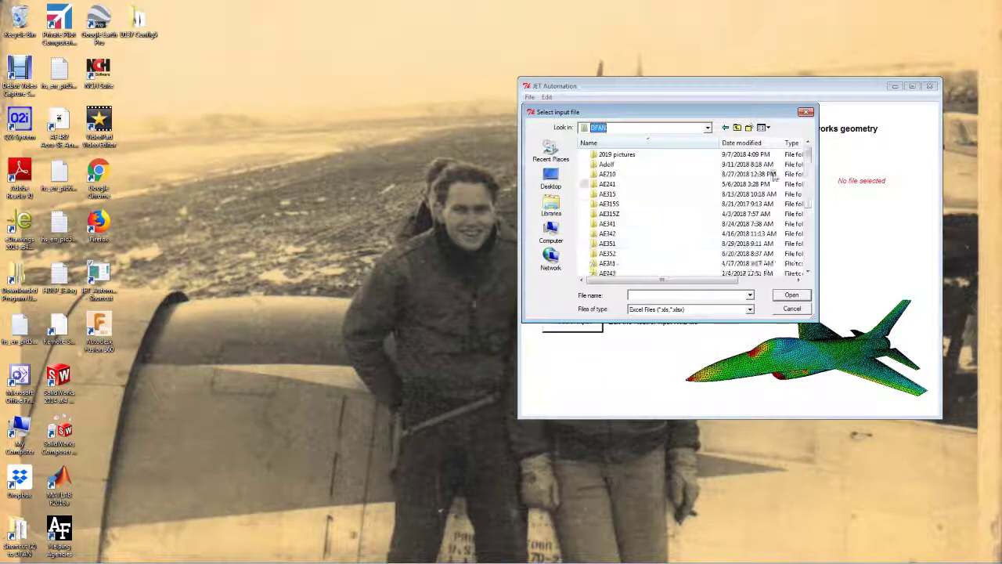
pyautogui.click(683, 174)
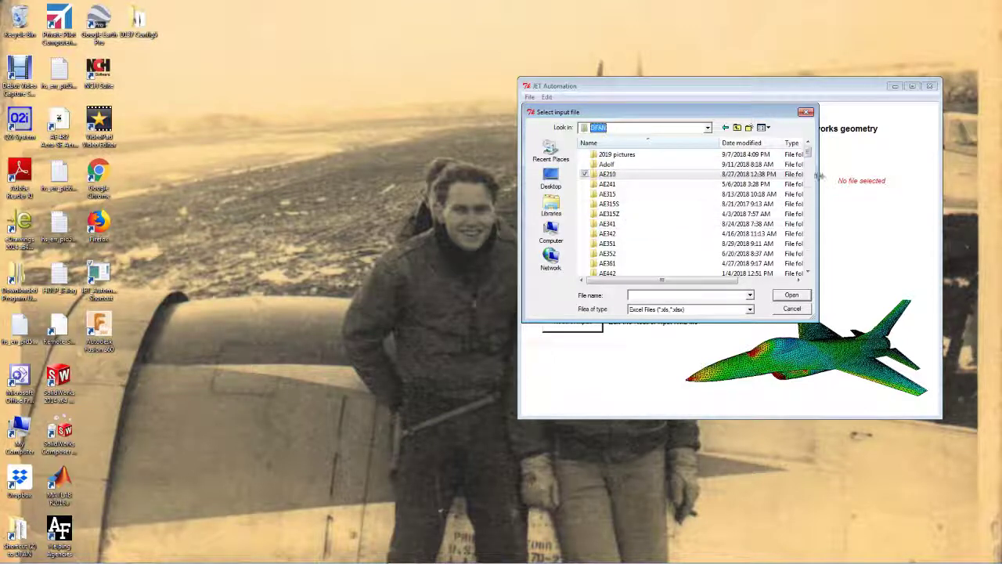
pyautogui.moveTo(806, 152); pyautogui.dragTo(806, 165)
pyautogui.click(611, 225)
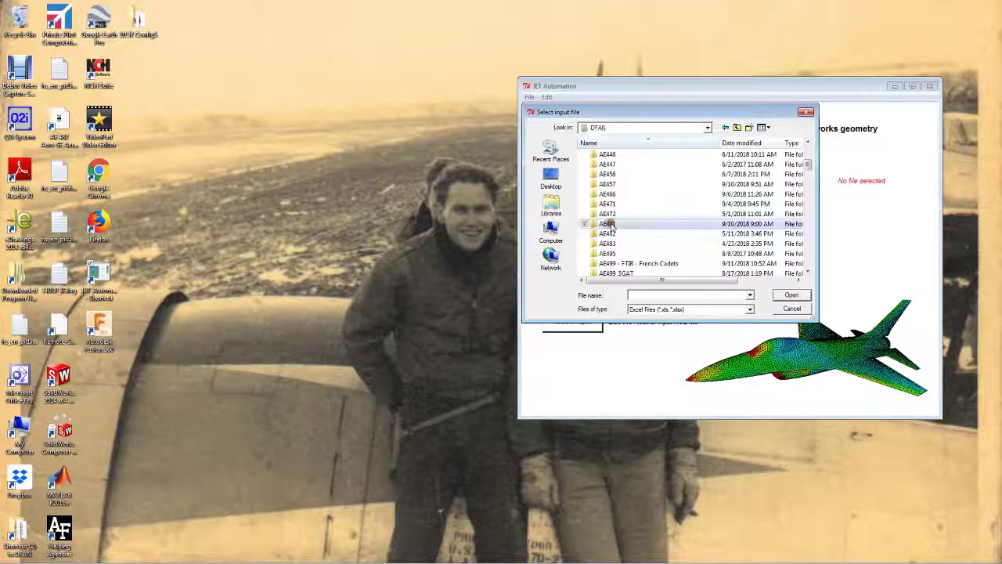
pyautogui.doubleClick(611, 225)
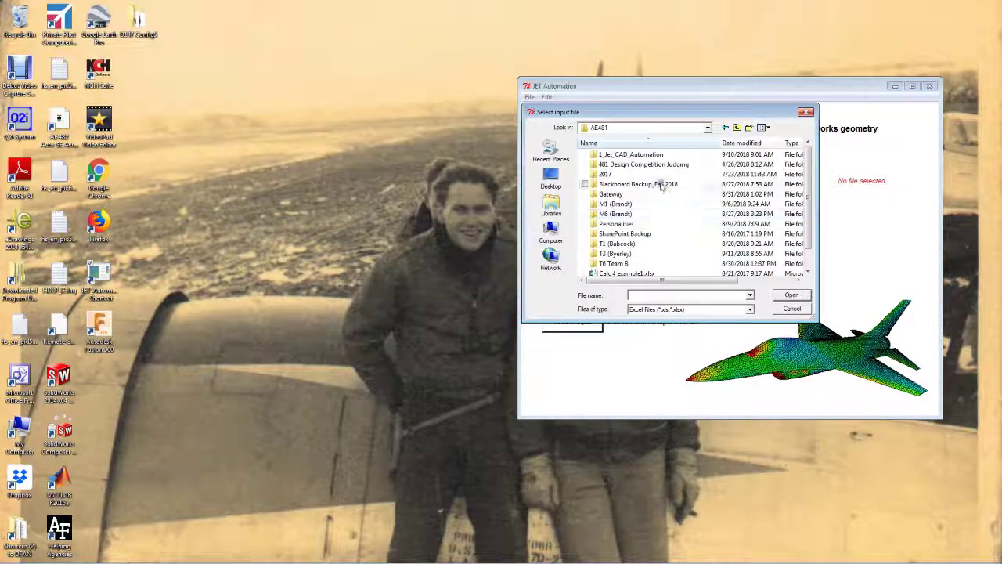
pyautogui.doubleClick(642, 154)
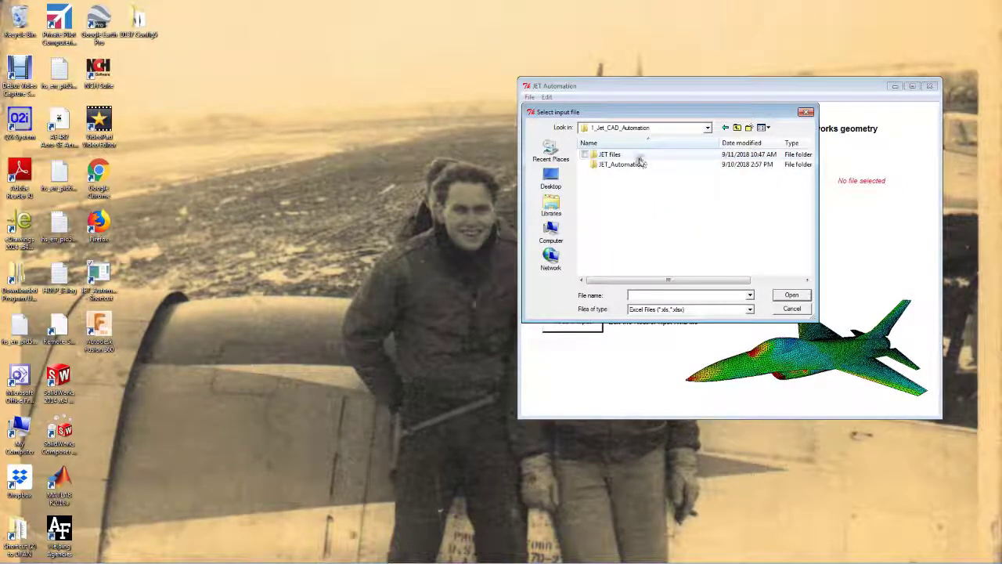
pyautogui.doubleClick(609, 154)
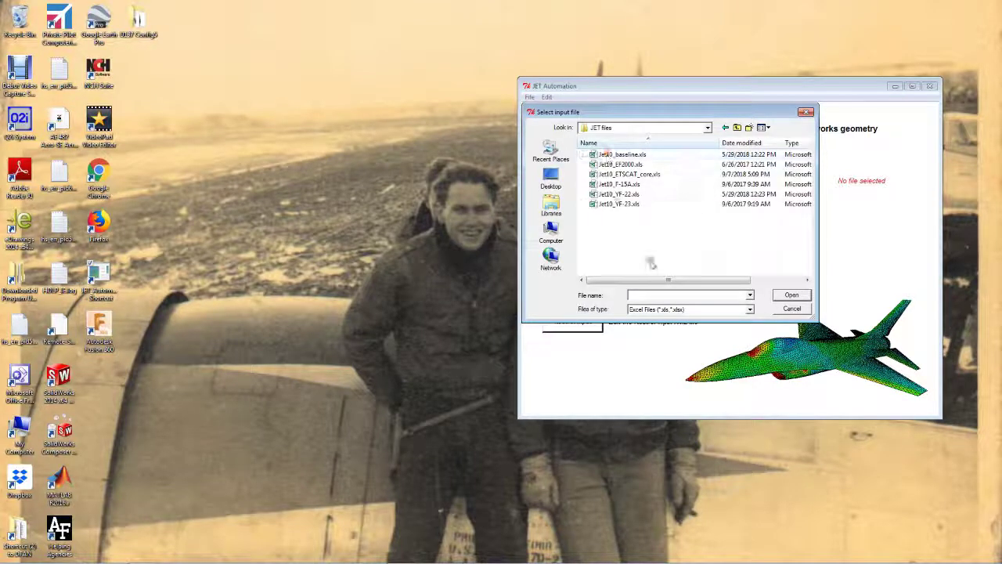
pyautogui.click(631, 174)
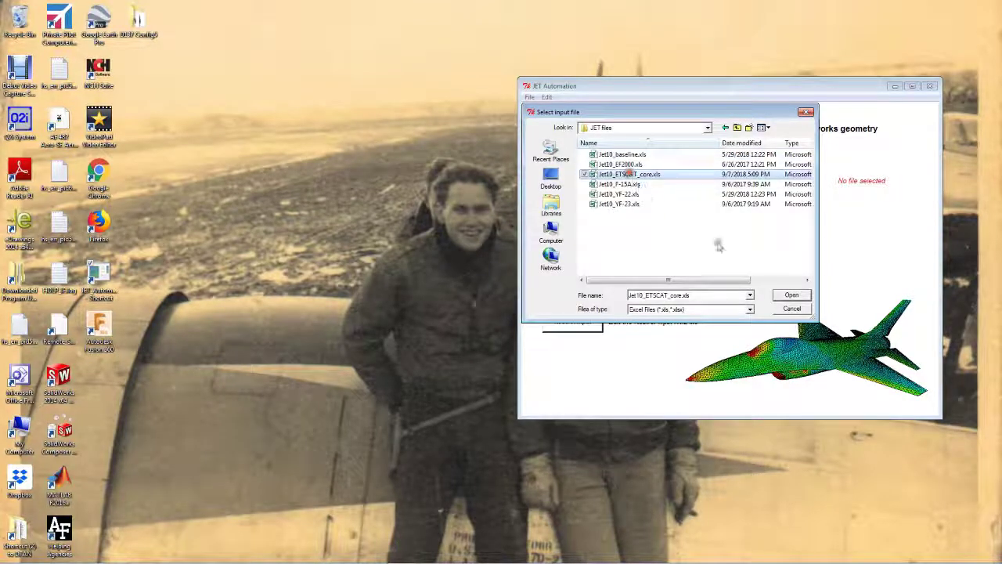
pyautogui.click(790, 294)
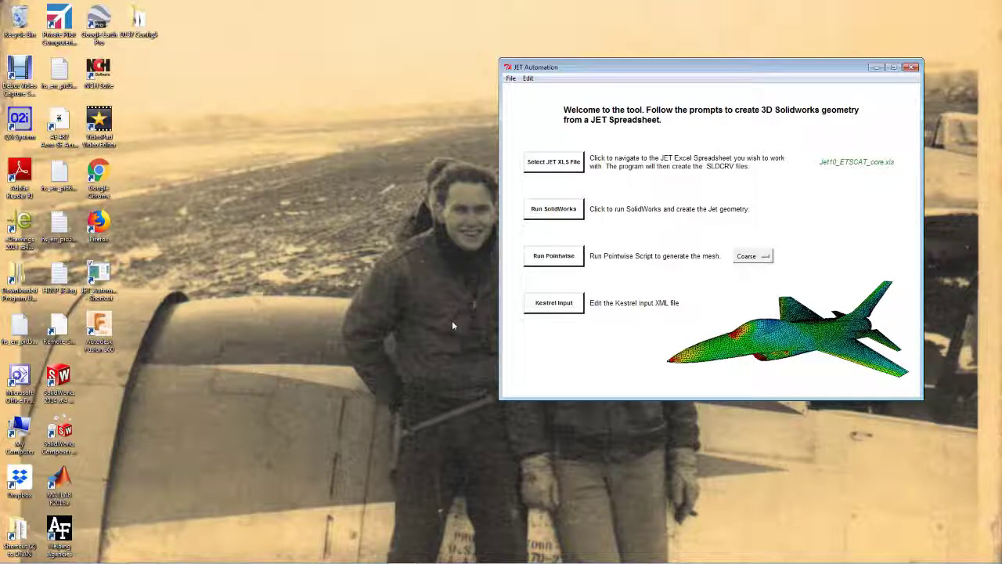
# - Run SolidWorks generation to export the jet model as a STEP file
pyautogui.click(546, 211)
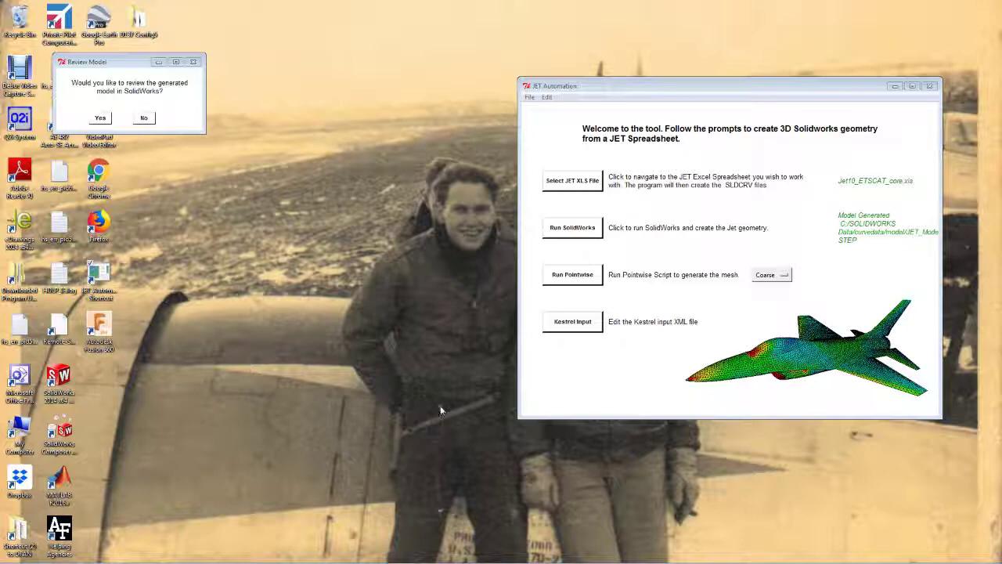
# - Decline the model review, close JET Automation, and launch SolidWorks 2014
pyautogui.click(144, 118)
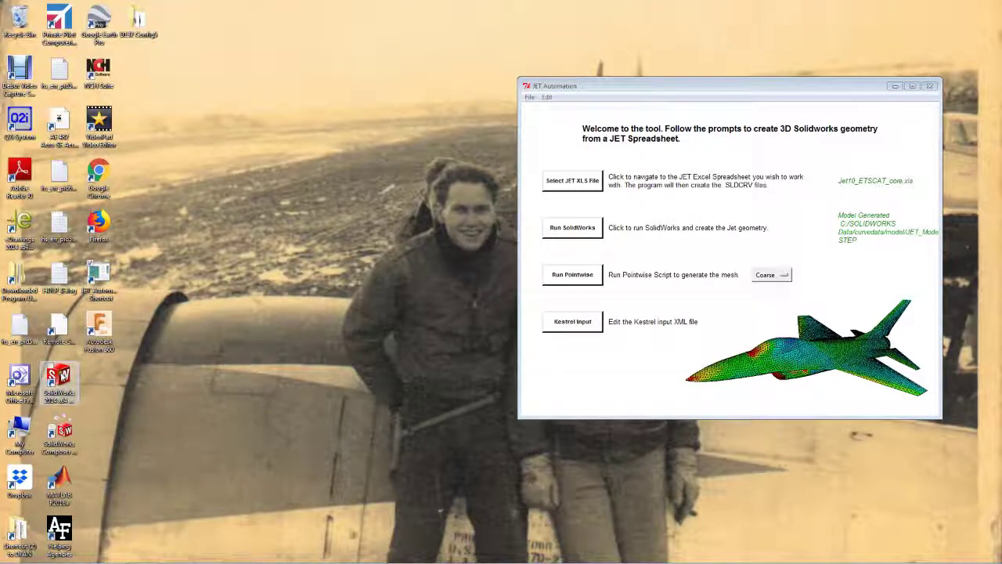
pyautogui.click(930, 87)
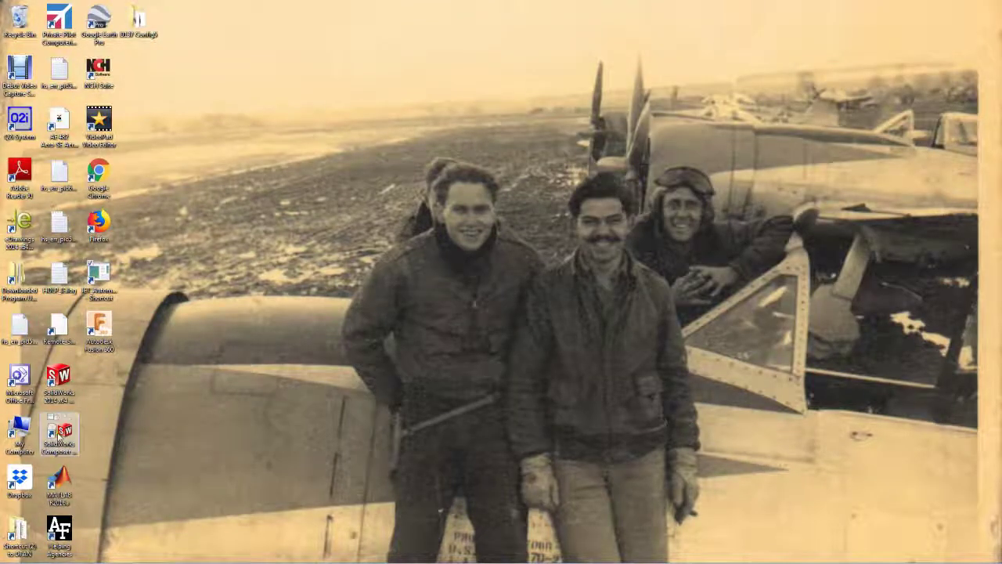
pyautogui.doubleClick(60, 379)
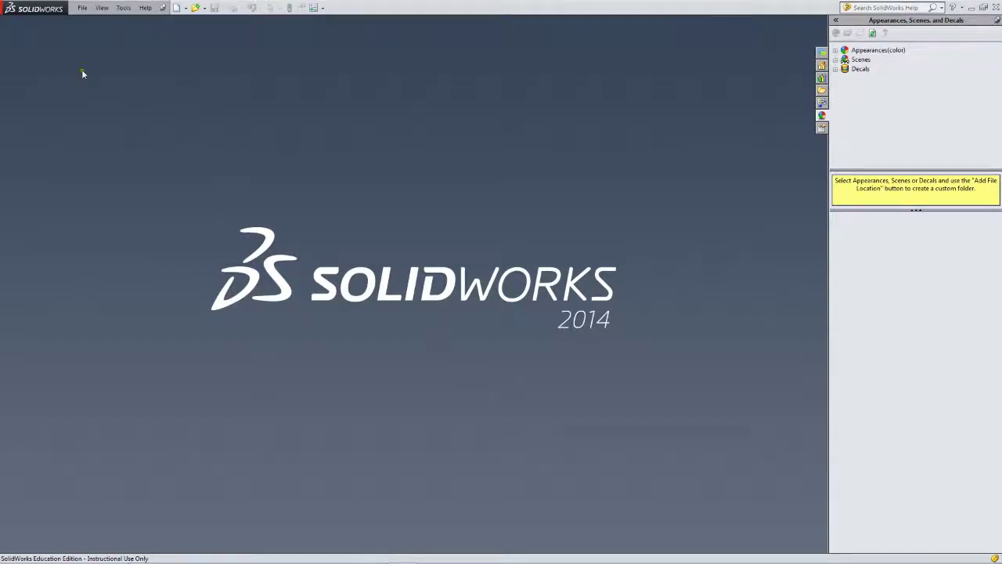
# - In File > Open, navigate to C:\SOLIDWORKS Data\curvedata\model and select JET_Model.STEP
pyautogui.click(82, 8)
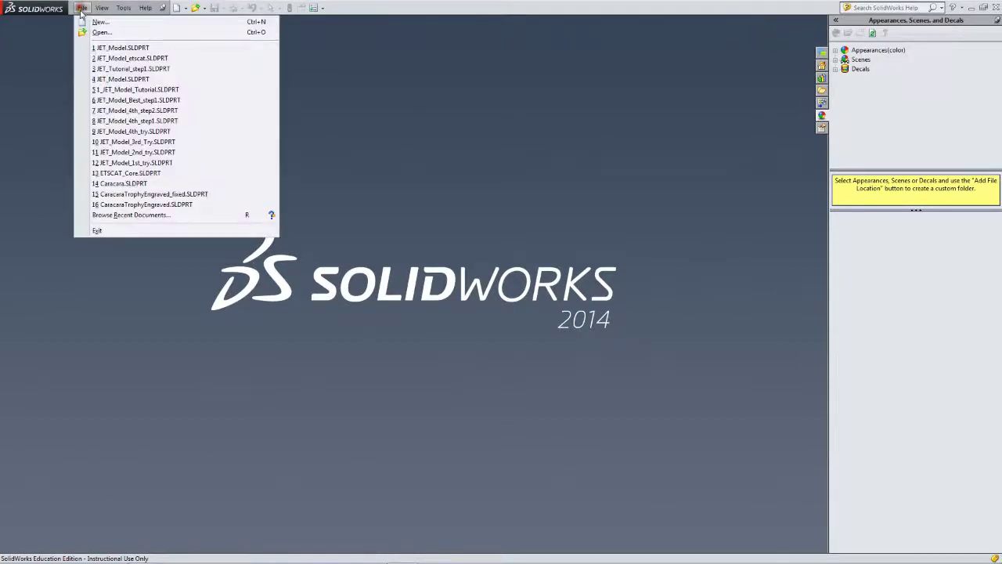
pyautogui.click(100, 32)
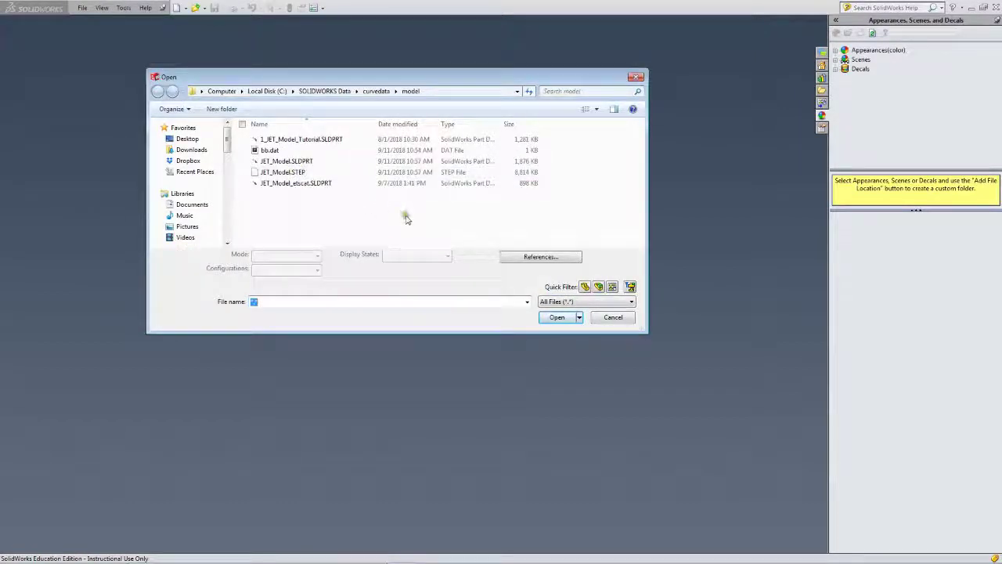
pyautogui.moveTo(228, 137)
pyautogui.mouseDown()
pyautogui.moveTo(235, 182)
pyautogui.moveTo(230, 157)
pyautogui.mouseUp()
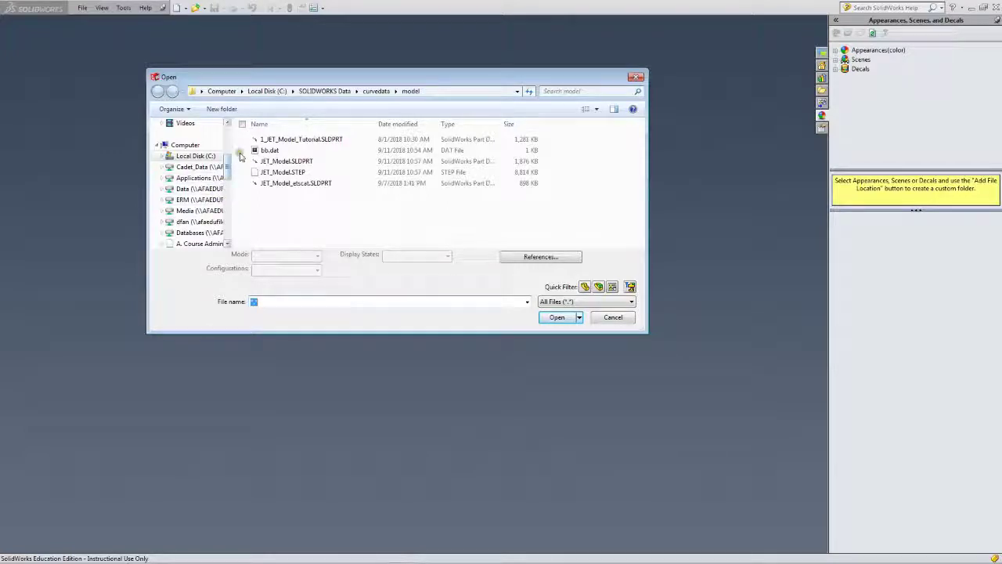
pyautogui.click(195, 157)
pyautogui.moveTo(640, 172)
pyautogui.mouseDown()
pyautogui.moveTo(639, 139)
pyautogui.moveTo(642, 188)
pyautogui.mouseUp()
pyautogui.click(313, 183)
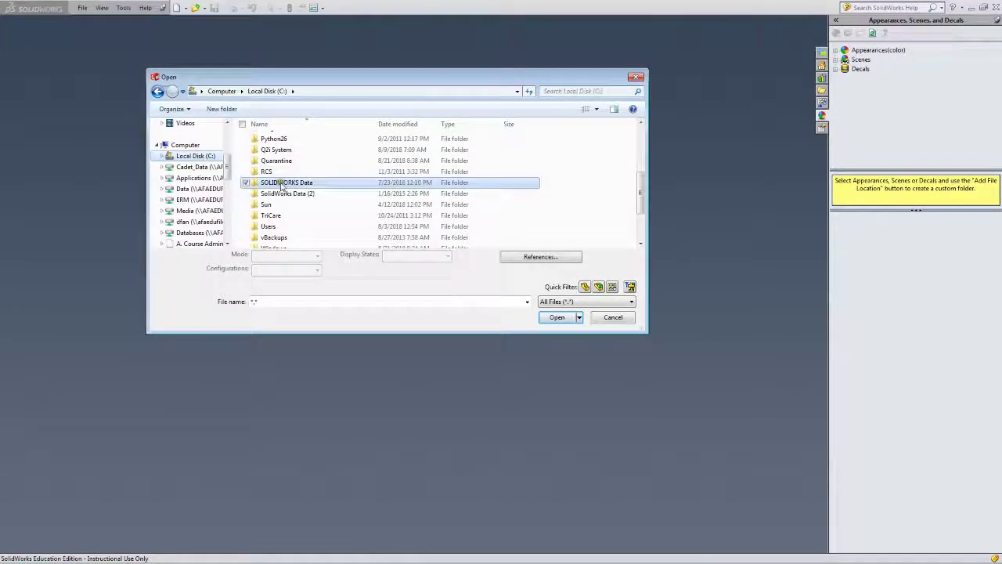
pyautogui.doubleClick(282, 183)
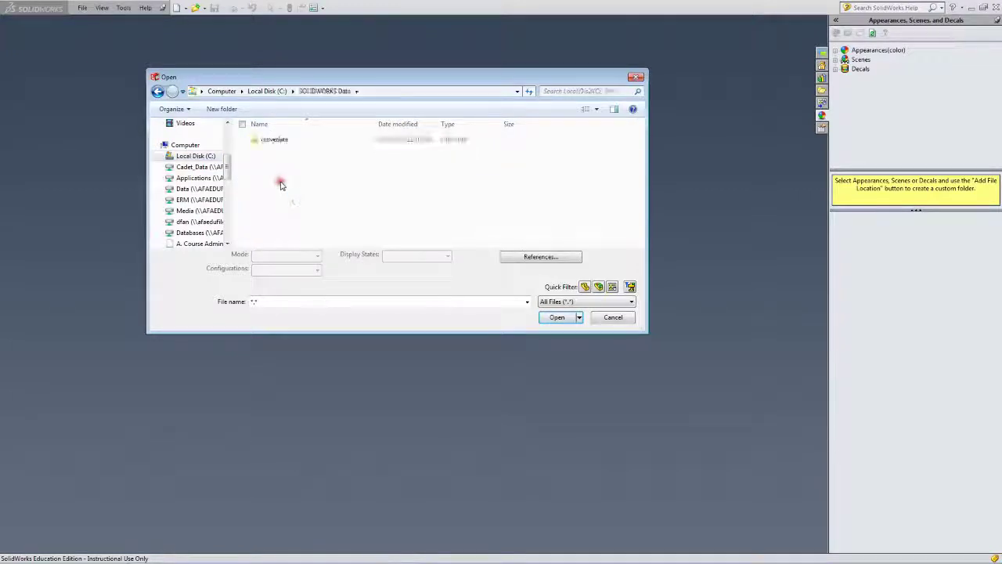
pyautogui.click(276, 140)
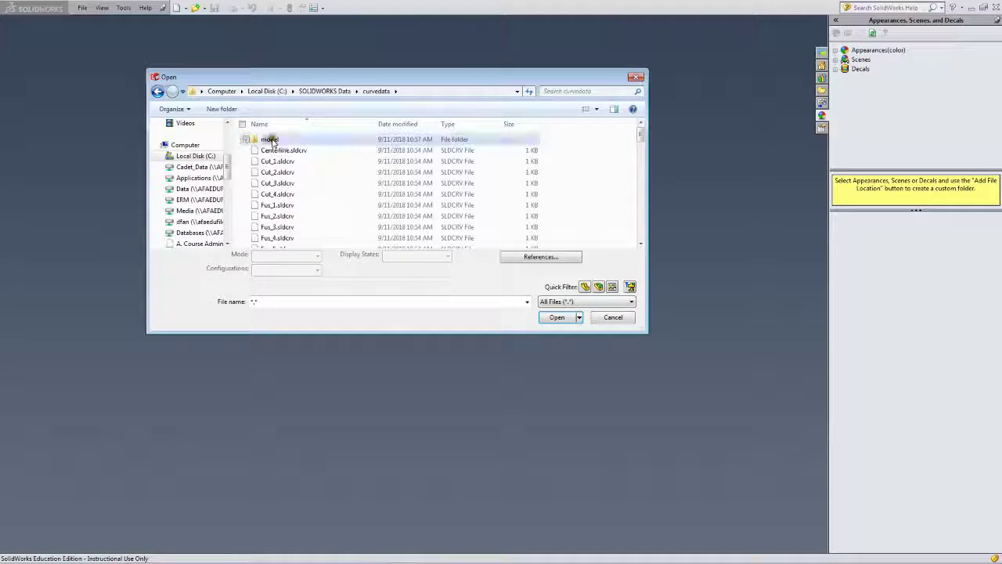
pyautogui.doubleClick(271, 140)
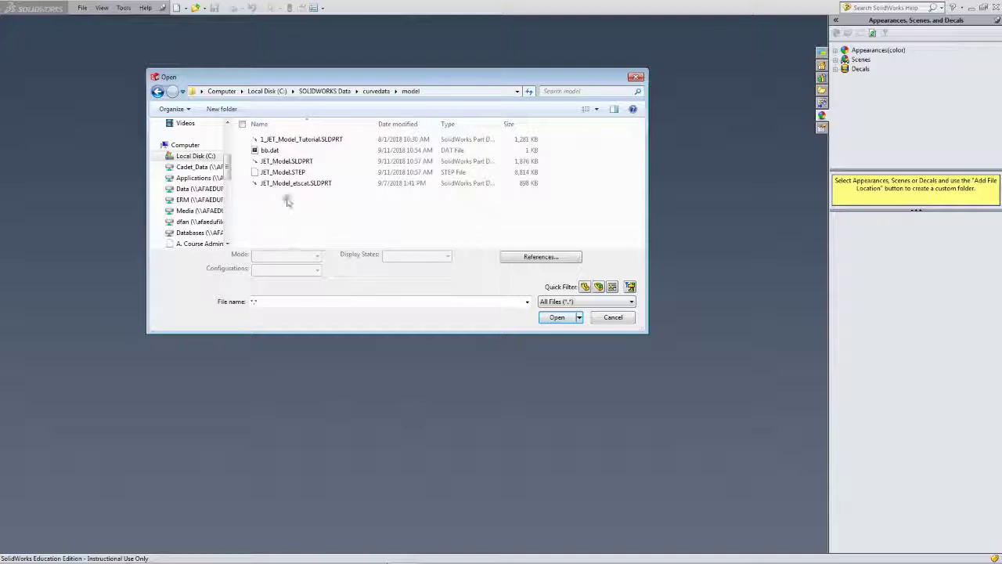
pyautogui.click(286, 173)
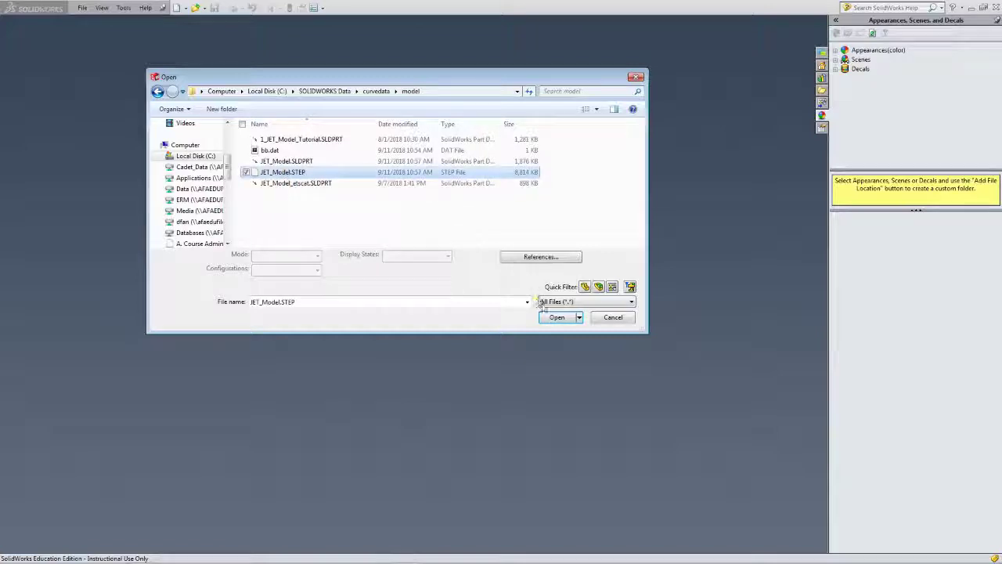
# - Open JET_Model.STEP and confirm the import into a new part
pyautogui.click(558, 319)
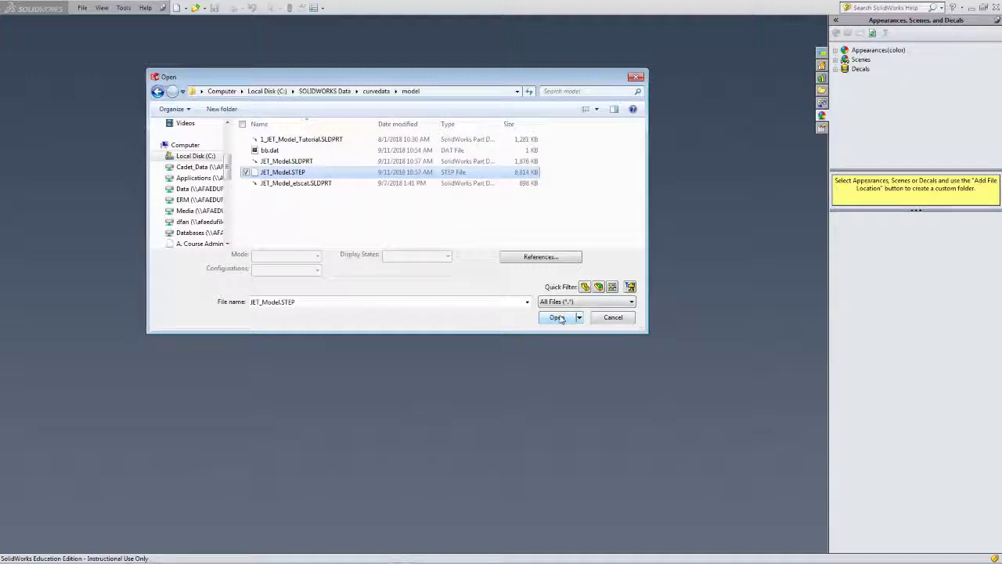
pyautogui.click(557, 317)
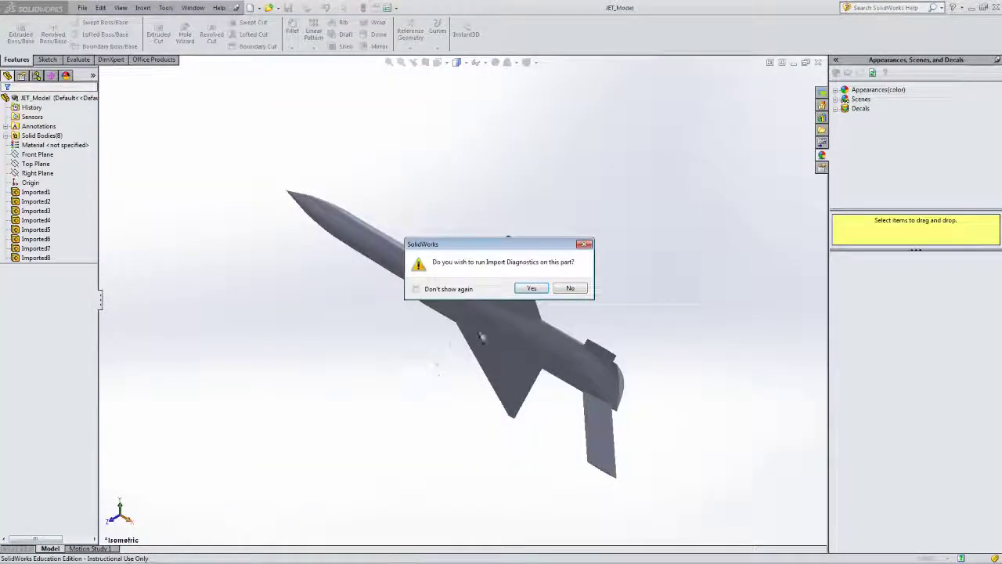
# - Decline Import Diagnostics and FeatureWorks recognition, then set Display Style to Shaded With Edges
pyautogui.click(573, 289)
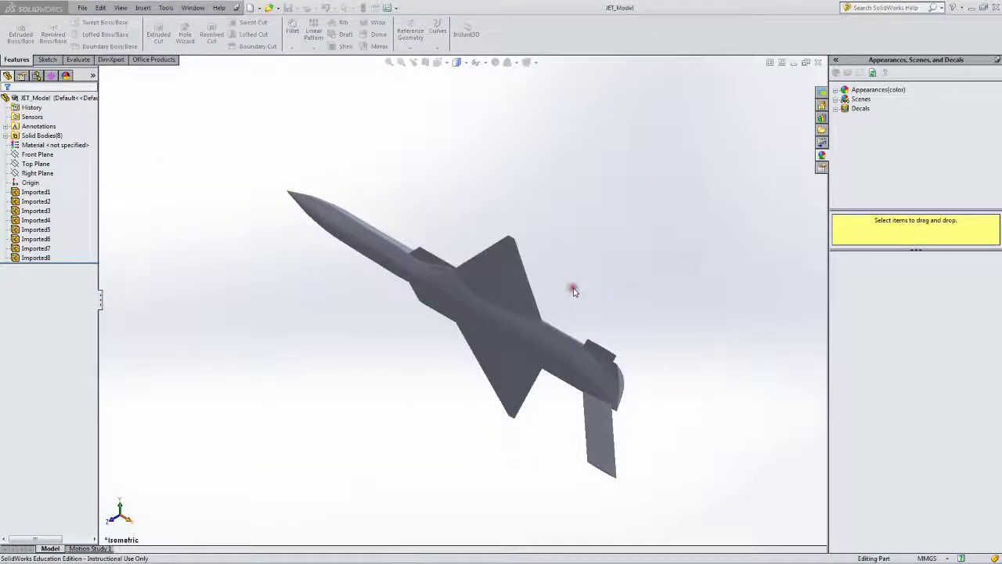
pyautogui.click(502, 289)
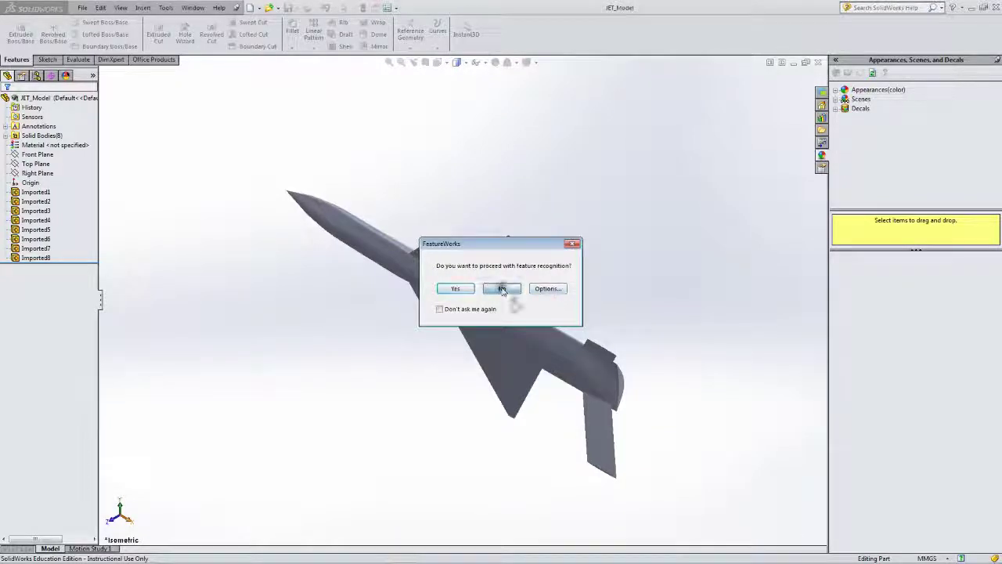
pyautogui.moveTo(448, 371); pyautogui.dragTo(544, 135, button='middle')
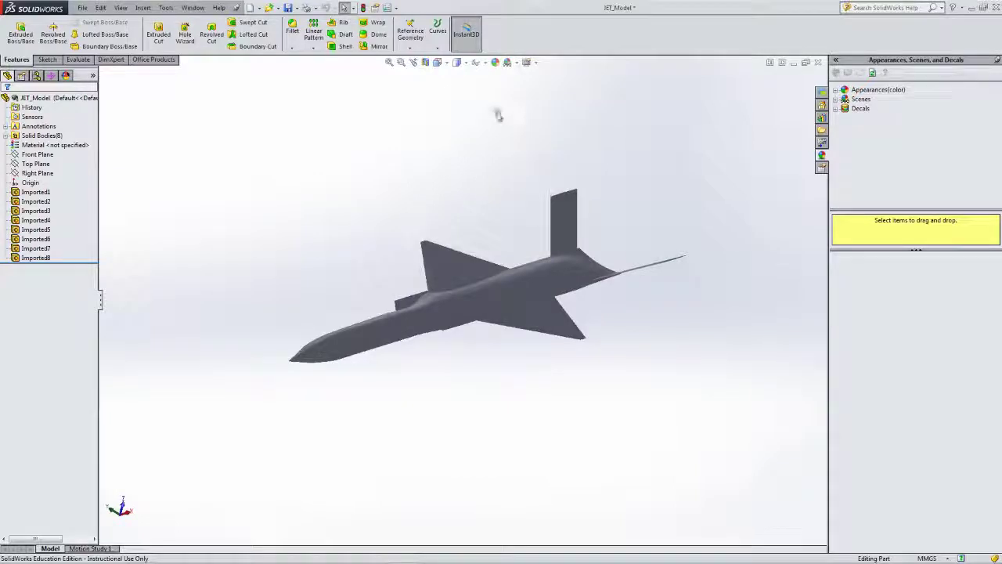
pyautogui.click(464, 62)
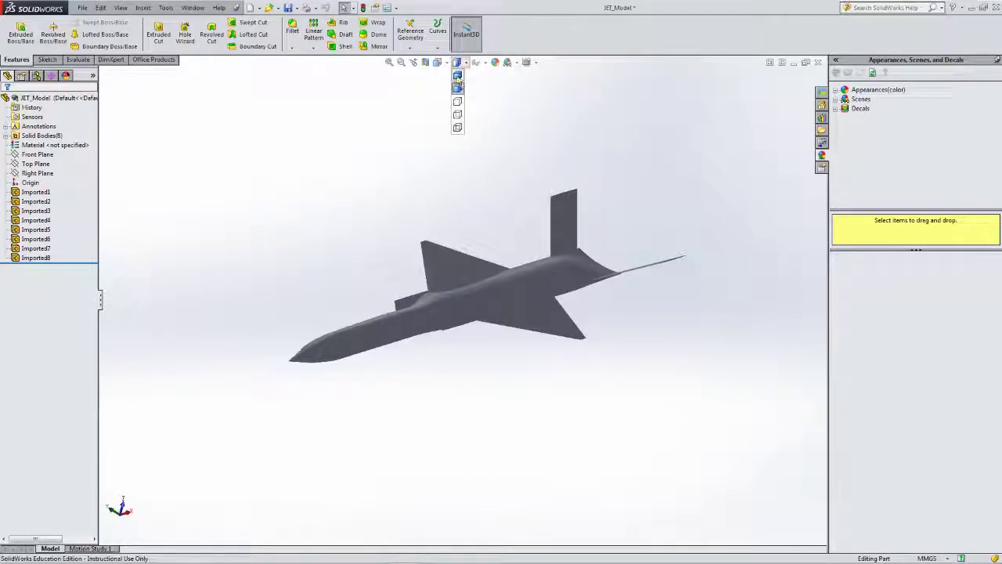
pyautogui.click(458, 77)
# - Inspect the jet's rear underside, then switch to Front view and tilt it into 3-D
pyautogui.scroll(-2, 472, 337)
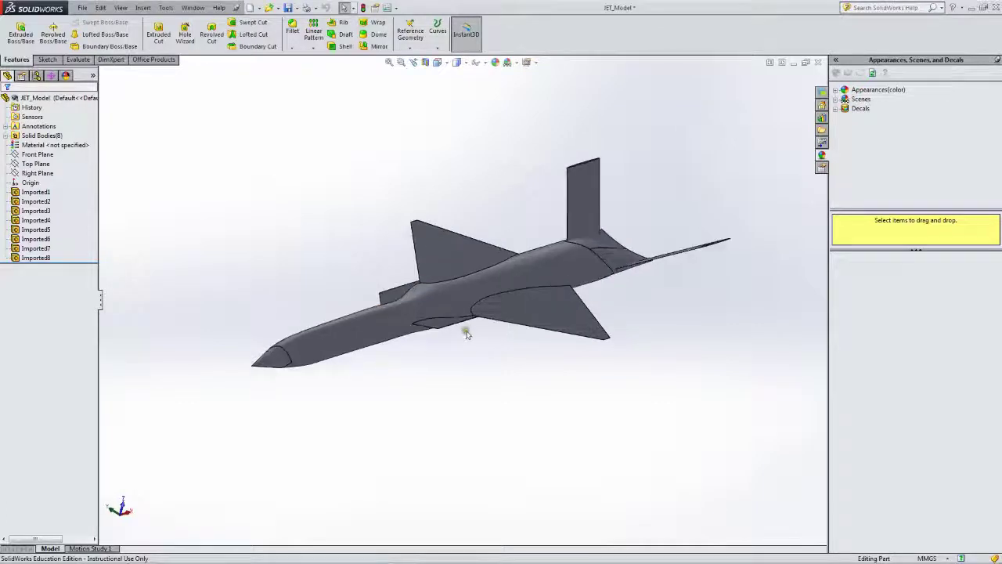
pyautogui.scroll(-2, 467, 335)
pyautogui.scroll(-2, 423, 317)
pyautogui.moveTo(422, 313); pyautogui.dragTo(431, 278, button='middle')
pyautogui.scroll(-6, 481, 287)
pyautogui.scroll(5, 470, 298)
pyautogui.scroll(3, 403, 276)
pyautogui.click(449, 63)
pyautogui.click(452, 100)
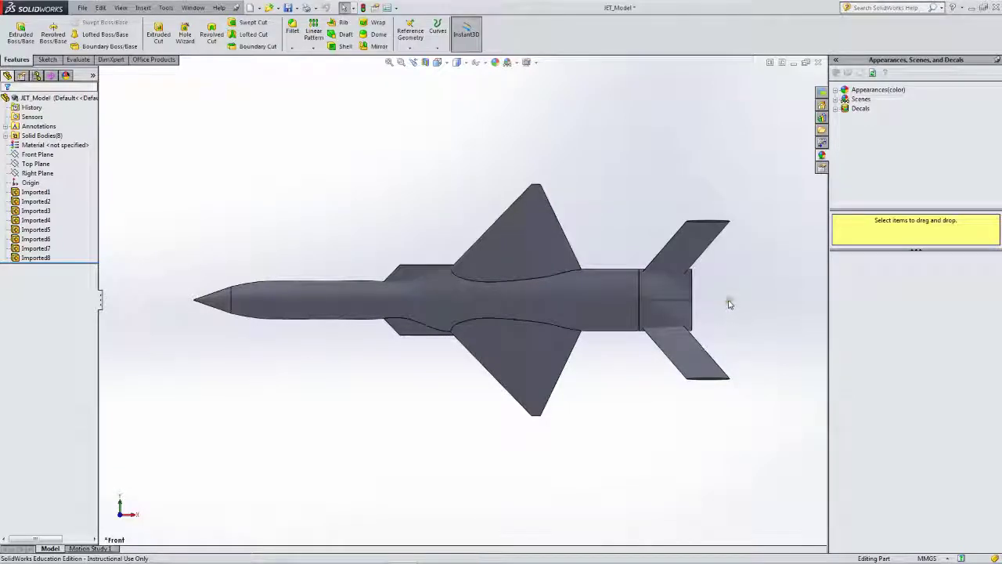
pyautogui.moveTo(450, 390); pyautogui.dragTo(541, 364, button='middle')
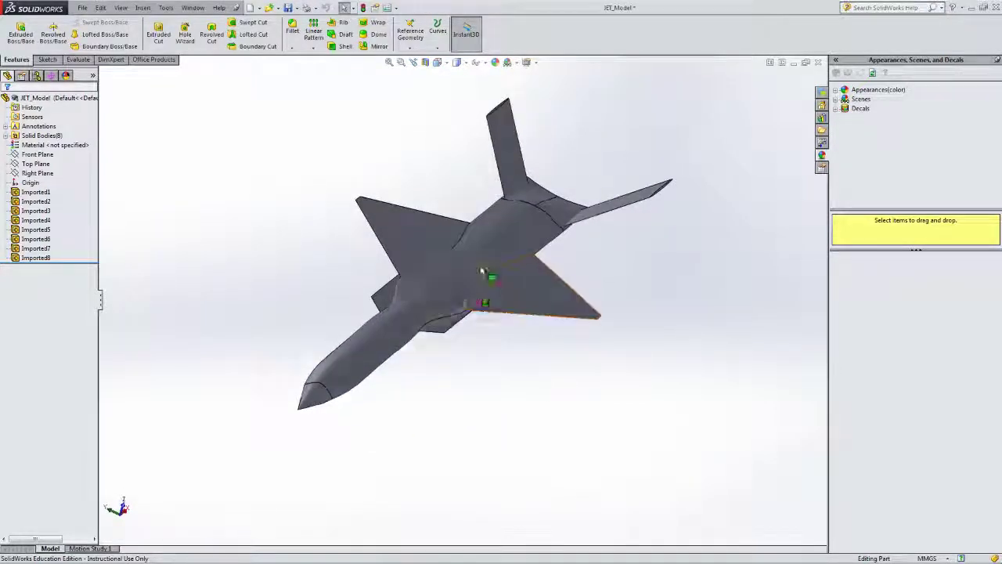